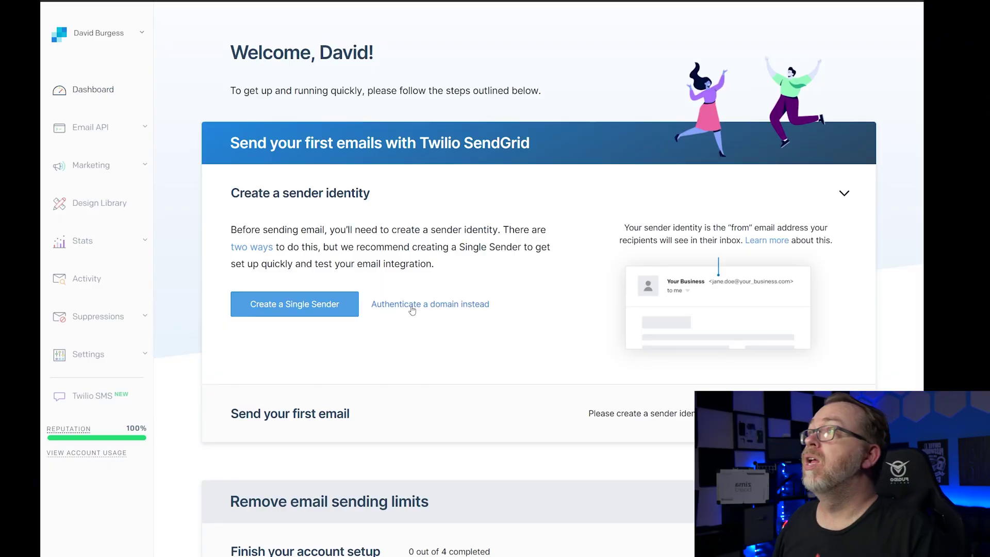
- Start a new single sender, entering the From Name and the sender's domain email as From Email
{"action": "left_click", "coordinate": [268, 312]}
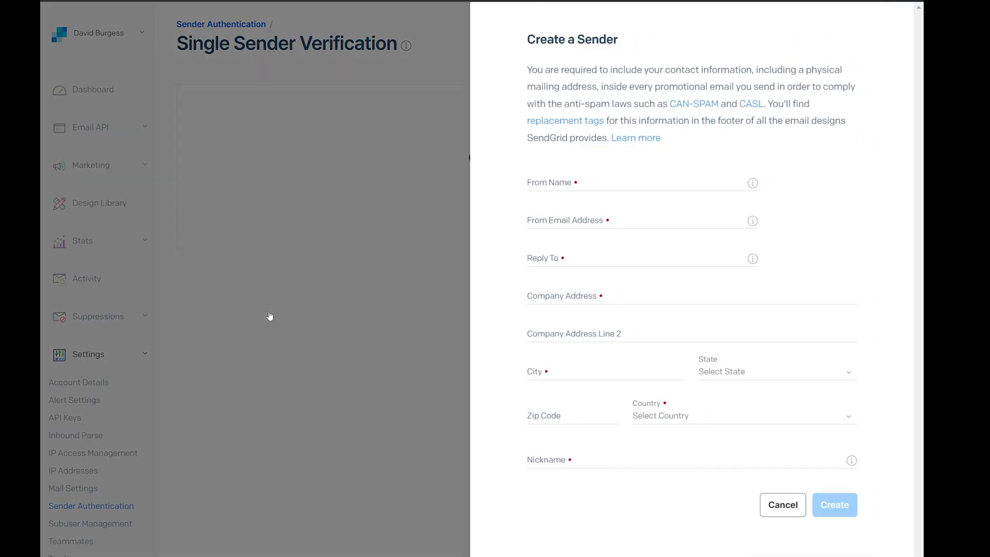
{"action": "left_click", "coordinate": [561, 183]}
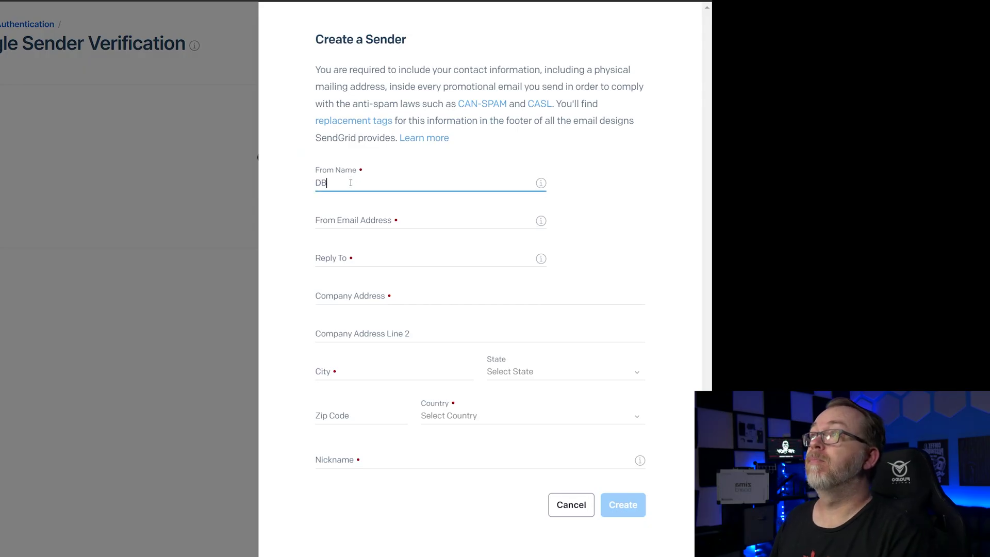
{"action": "key", "text": "Tab"}
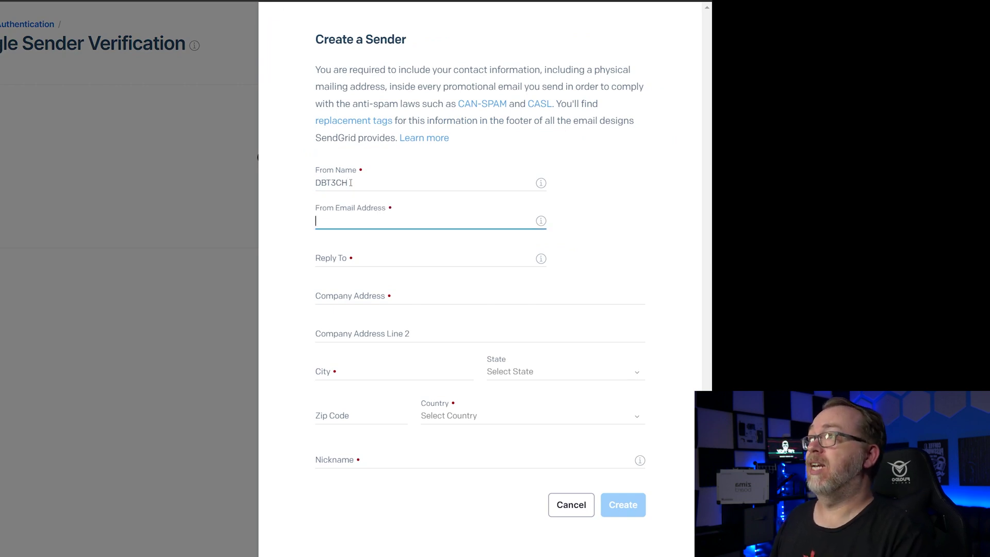
{"action": "type", "text": "dav"}
{"action": "key", "text": "Down"}
{"action": "key", "text": "Return"}
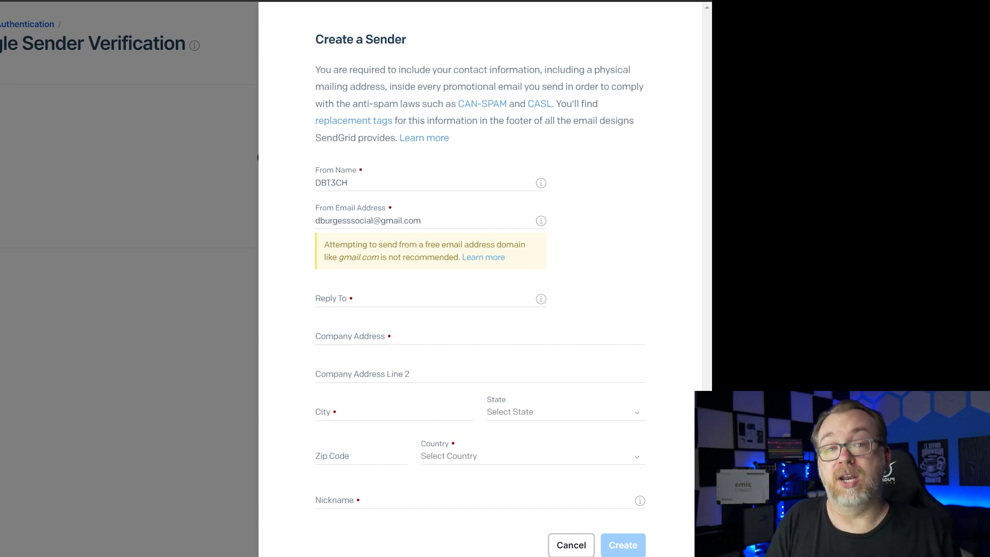
{"action": "left_click", "coordinate": [403, 223]}
{"action": "key", "text": "ctrl+v"}
{"action": "key", "text": "ctrl+a"}
{"action": "key", "text": "ctrl+v"}
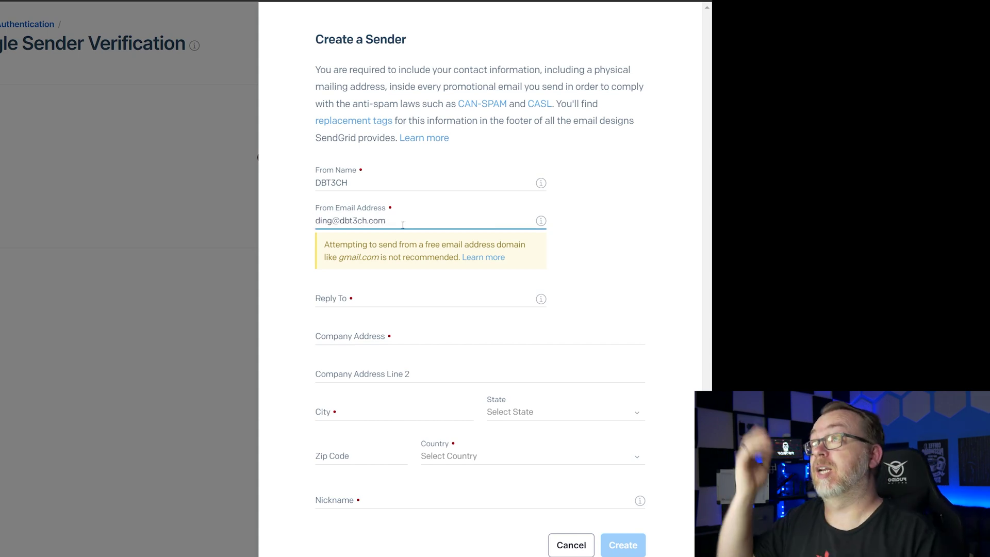
- Use the same domain address for Reply To, fill the remaining fields, and create the sender
{"action": "left_click", "coordinate": [374, 298]}
{"action": "key", "text": "ctrl+v"}
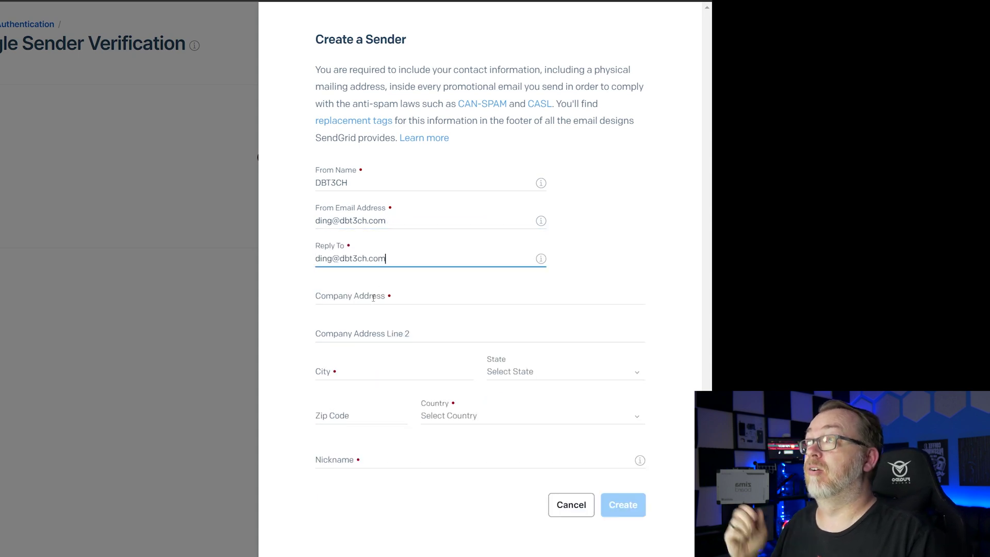
{"action": "left_click", "coordinate": [366, 299]}
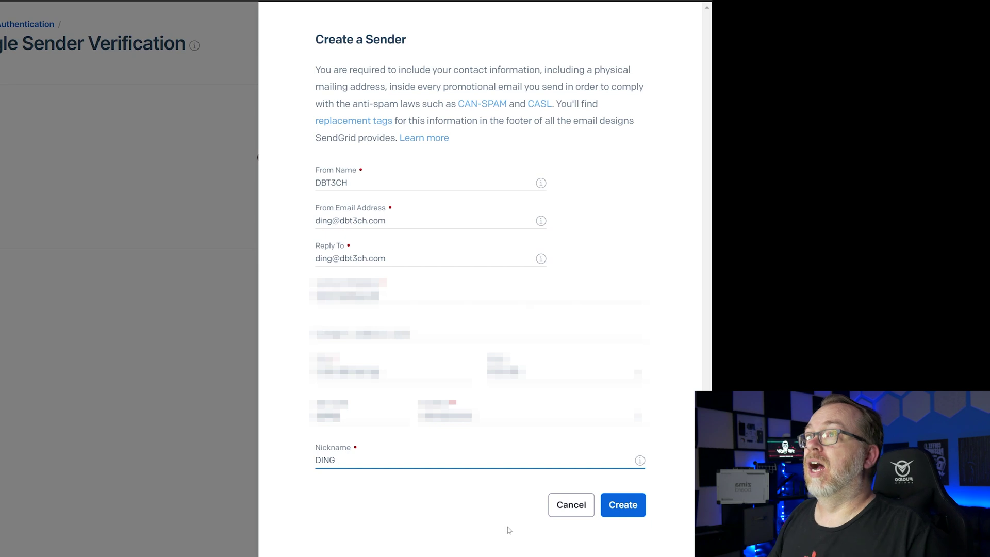
{"action": "left_click", "coordinate": [610, 510]}
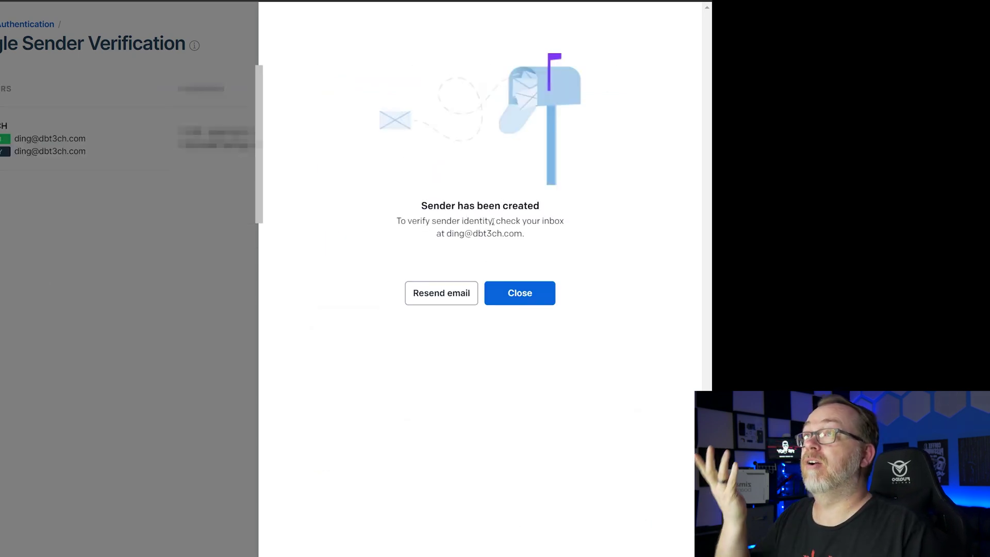
- Confirm the SendGrid account email address from the welcome message in Gmail
{"action": "key", "text": "alt+Tab"}
{"action": "left_click_drag", "start_coordinate": [426, 33], "coordinate": [427, 24]}
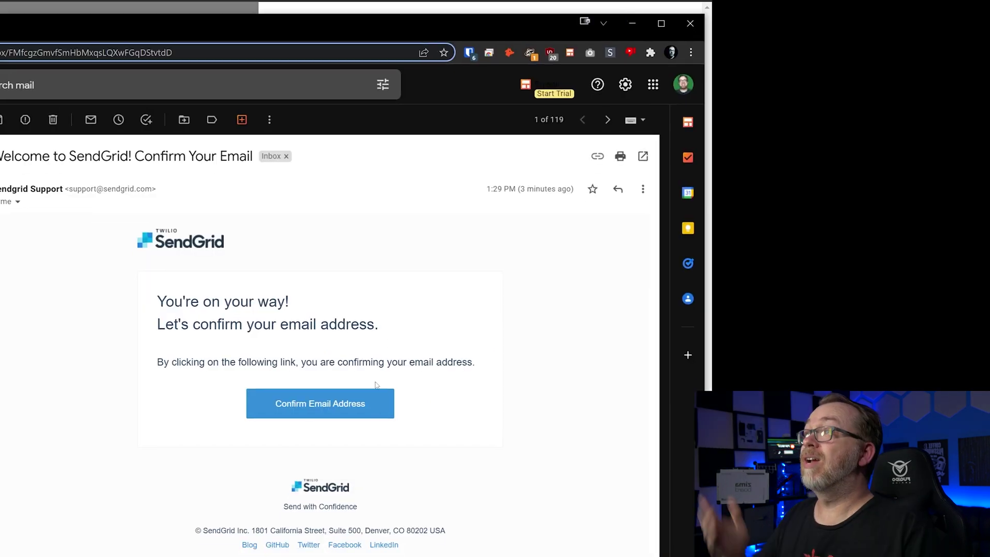
{"action": "left_click", "coordinate": [362, 404]}
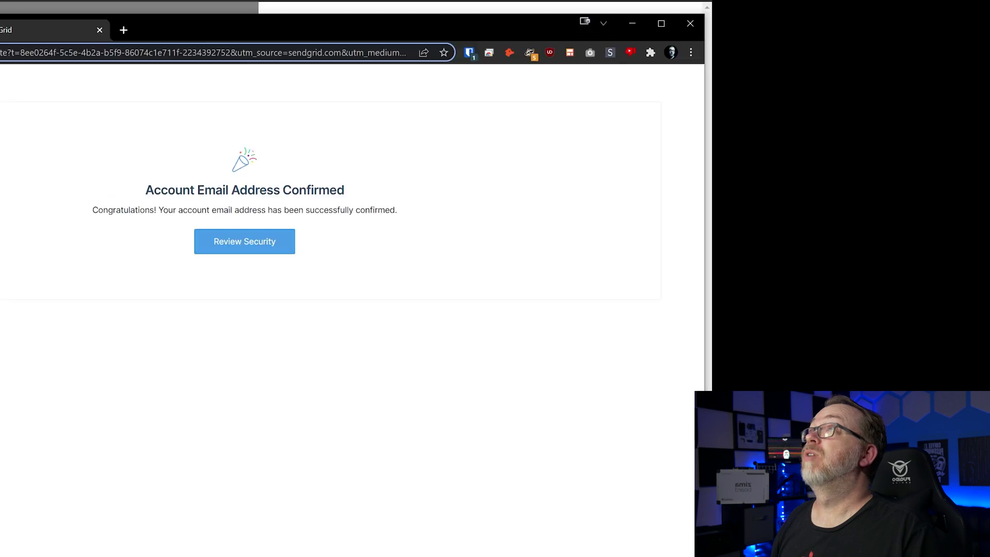
{"action": "key", "text": "F11"}
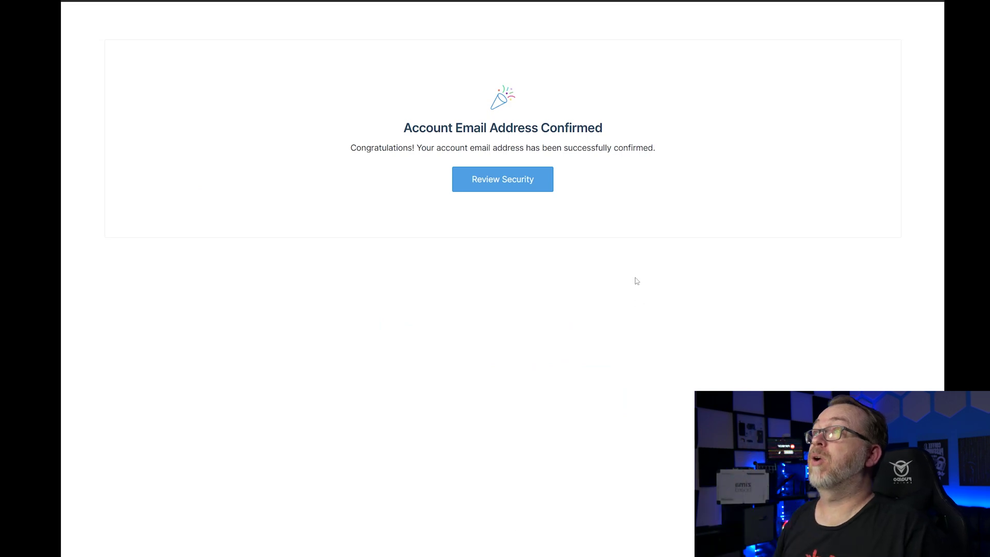
- Run the security review, verify the account email, and choose Authy for two-factor authentication
{"action": "left_click", "coordinate": [504, 181]}
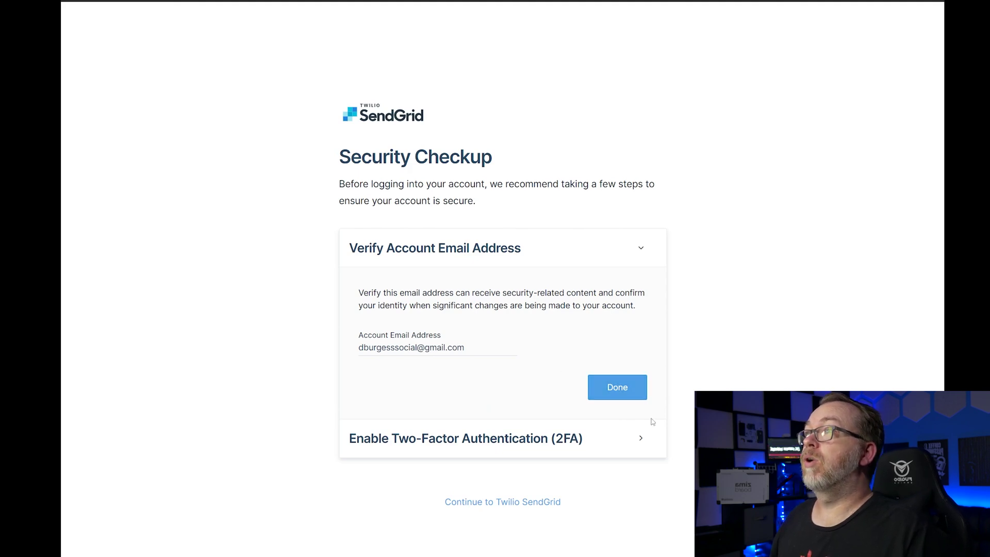
{"action": "left_click", "coordinate": [606, 406]}
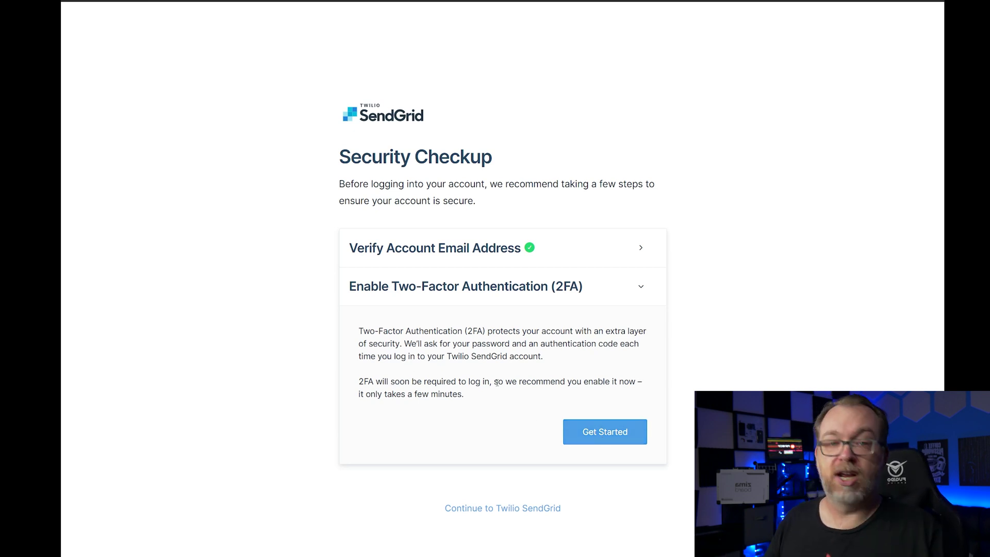
{"action": "left_click", "coordinate": [583, 431]}
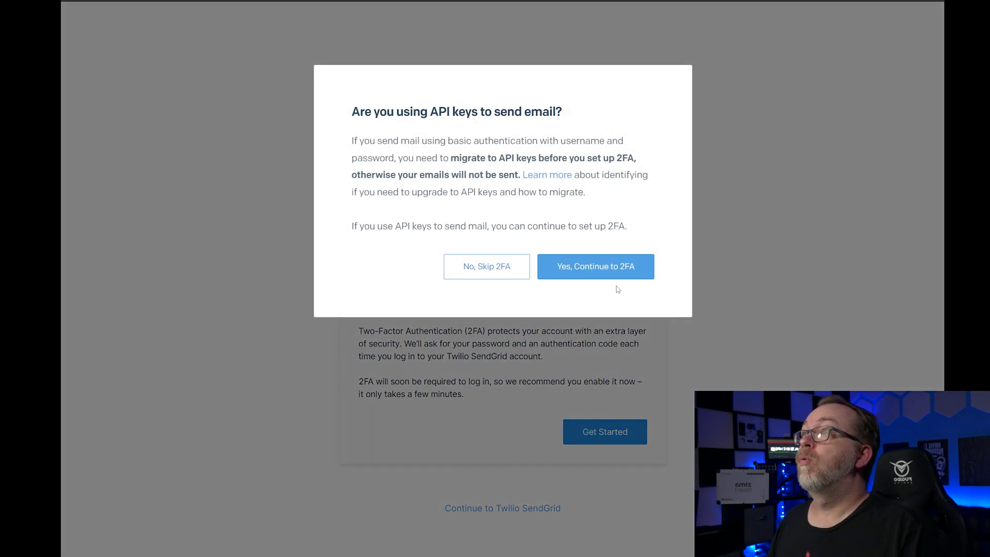
{"action": "left_click", "coordinate": [600, 268]}
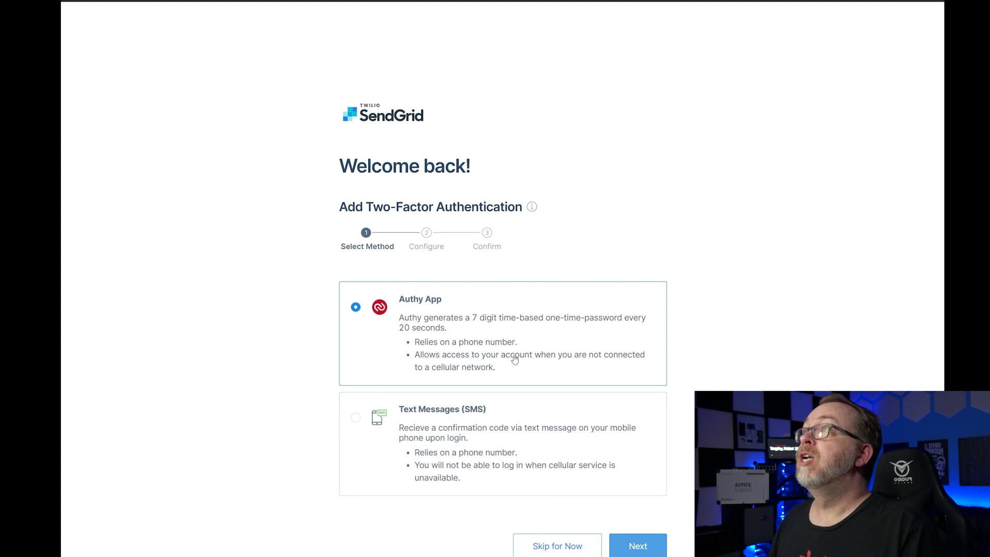
{"action": "left_click", "coordinate": [647, 547]}
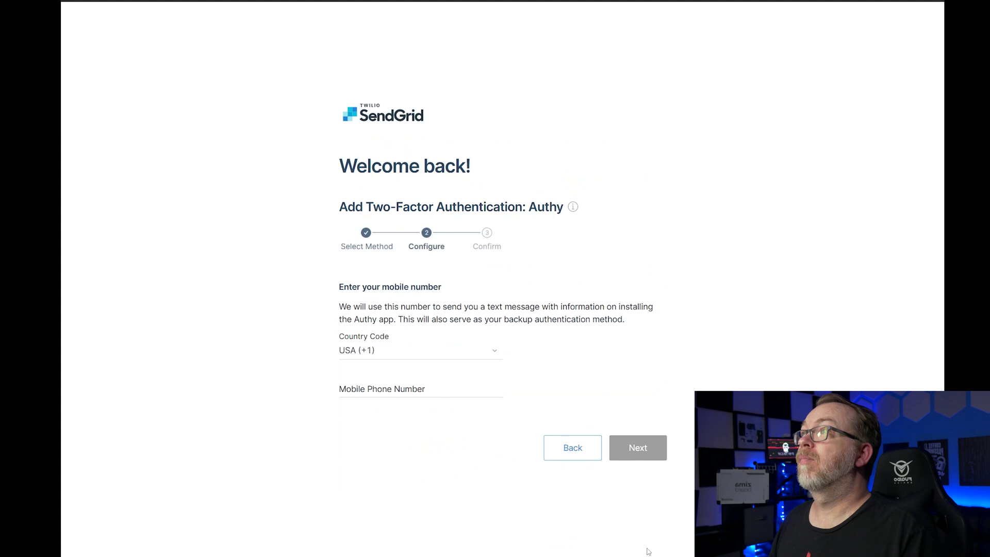
- Submit the mobile phone number and the 7-digit Authy code, then save the 2FA setup
{"action": "left_click", "coordinate": [417, 388]}
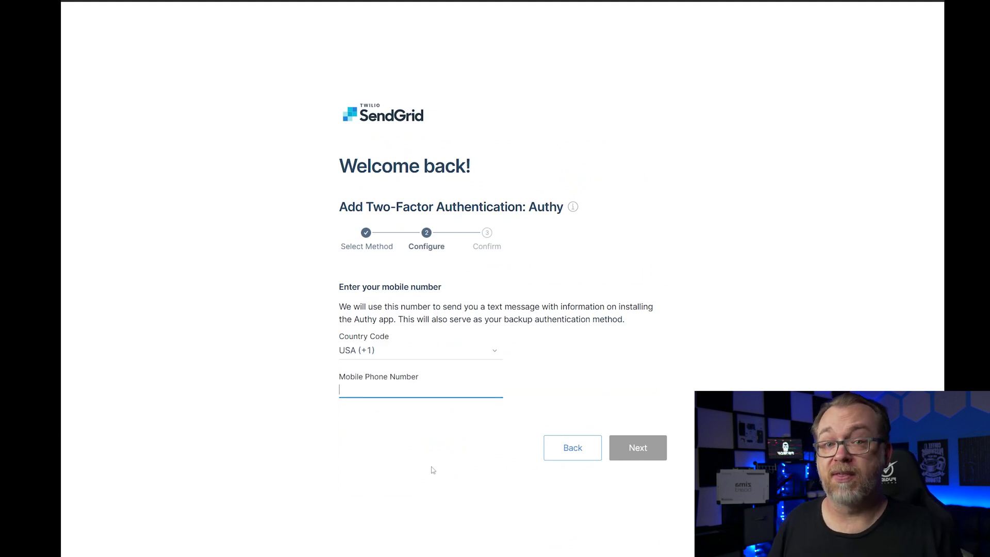
{"action": "type", "text": "5555555555"}
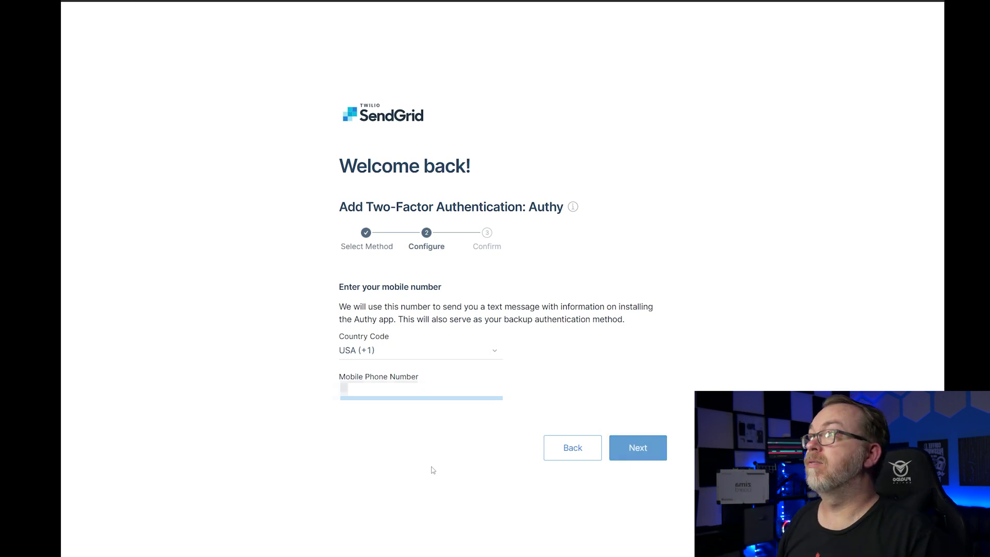
{"action": "type", "text": "555"}
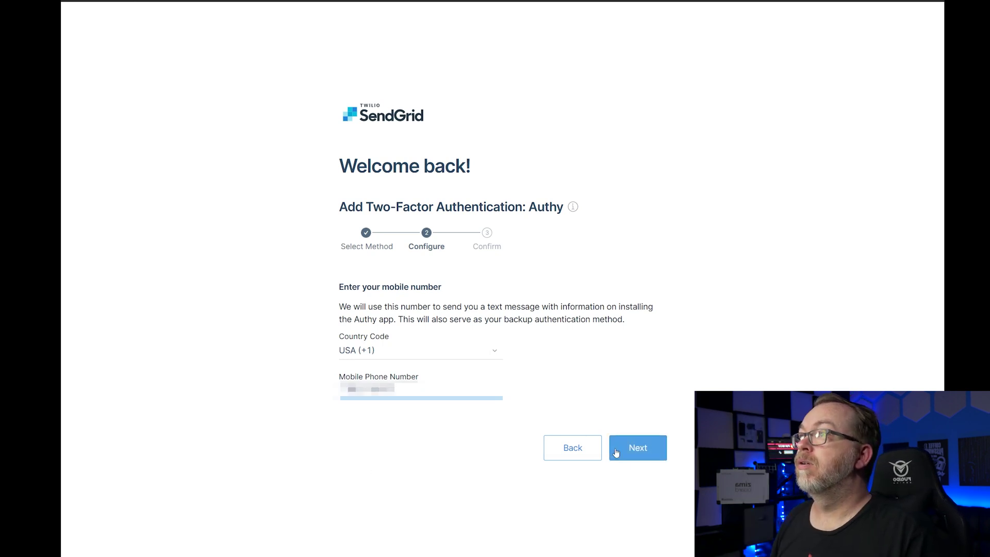
{"action": "left_click", "coordinate": [650, 453]}
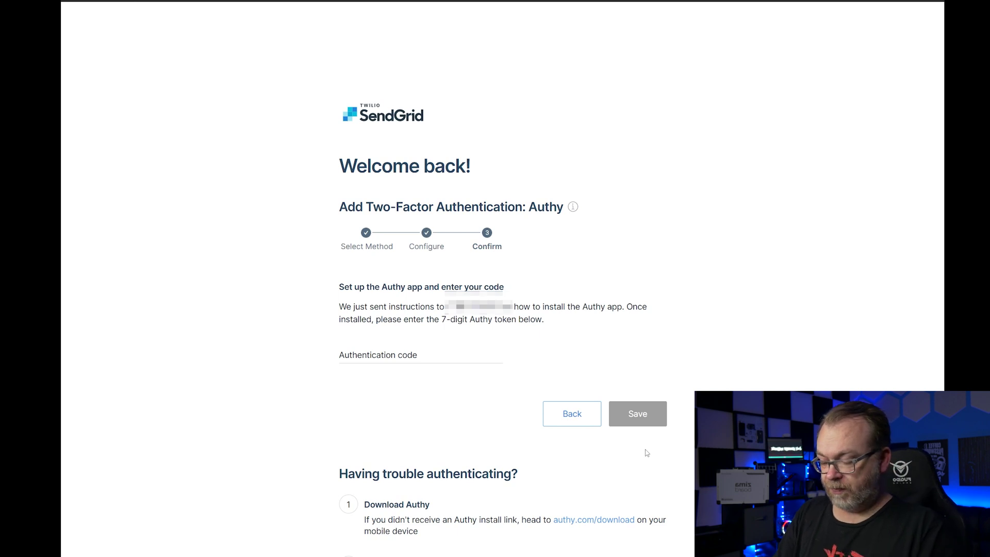
{"action": "left_click", "coordinate": [443, 356]}
{"action": "type", "text": "1234567"}
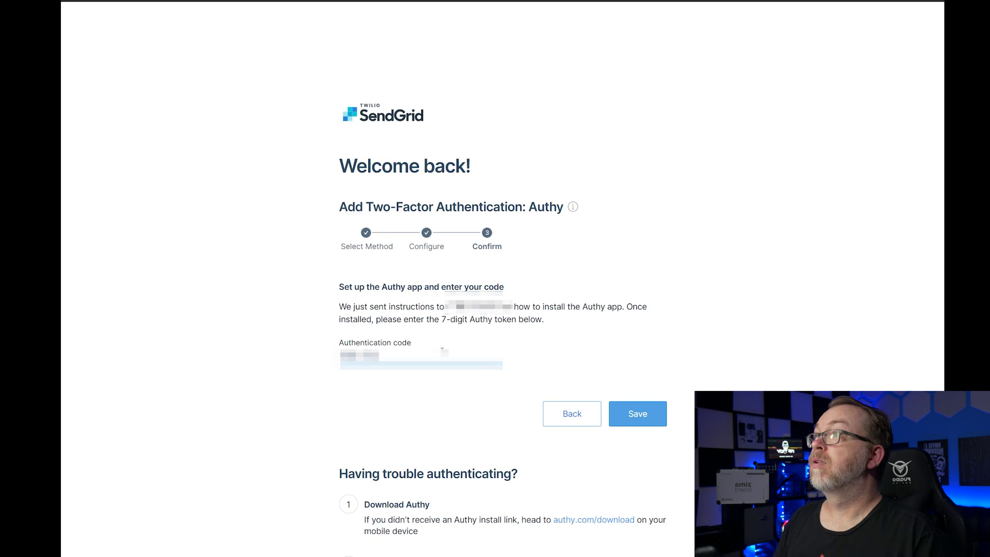
{"action": "left_click", "coordinate": [622, 420]}
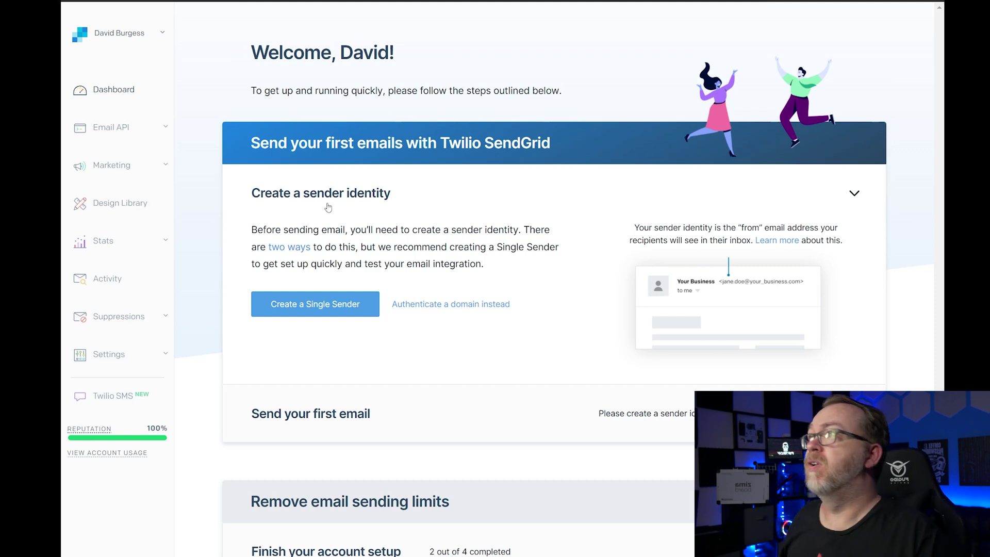
- Resend the verification email for the DBT3CH sender and bring it up in Gmail
{"action": "left_click", "coordinate": [314, 307]}
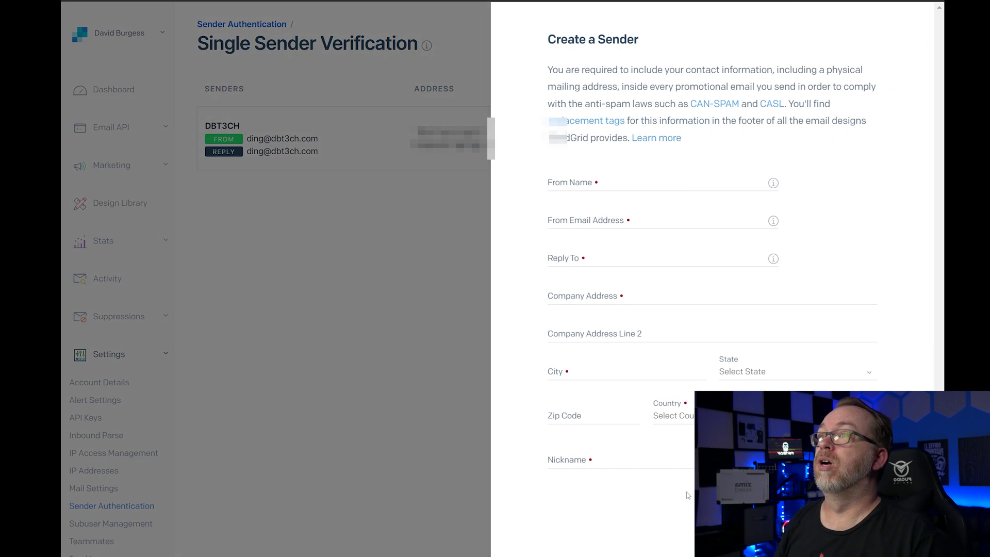
{"action": "left_click", "coordinate": [369, 416]}
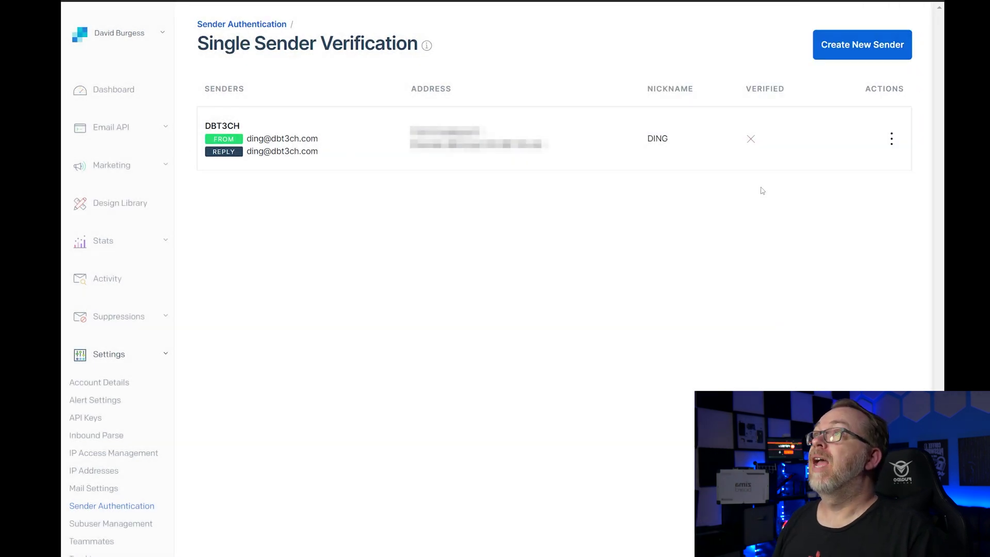
{"action": "left_click", "coordinate": [891, 146]}
{"action": "left_click", "coordinate": [870, 162]}
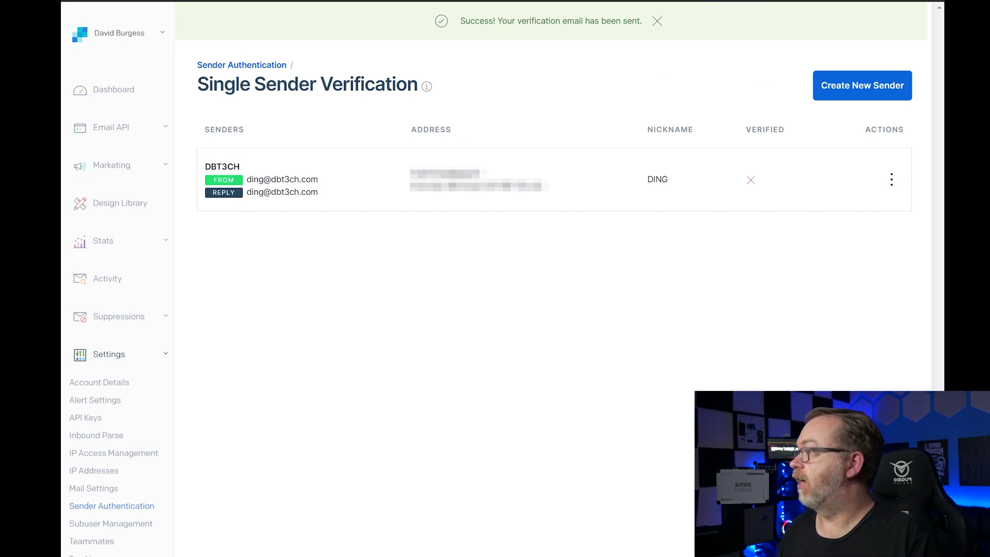
{"action": "key", "text": "alt+Tab"}
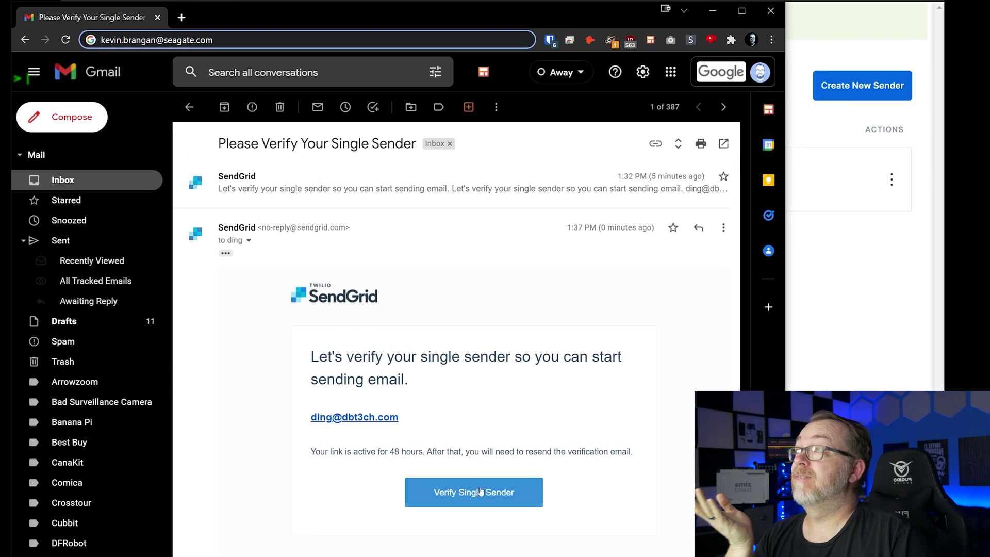
- Follow the Verify Single Sender link and move the Sender Verified page into its own window
{"action": "left_click", "coordinate": [480, 494]}
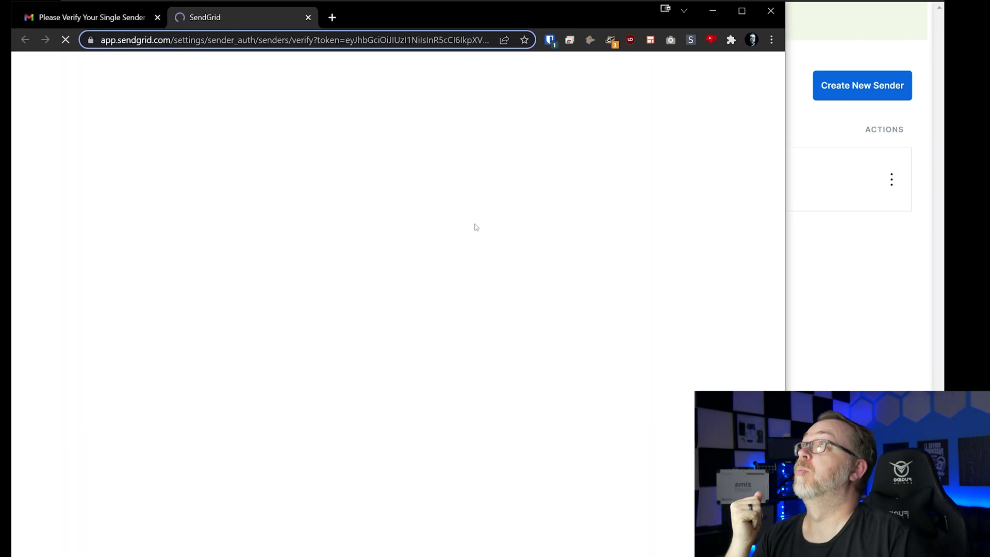
{"action": "left_click_drag", "start_coordinate": [243, 23], "coordinate": [115, 8]}
{"action": "key", "text": "alt+Tab"}
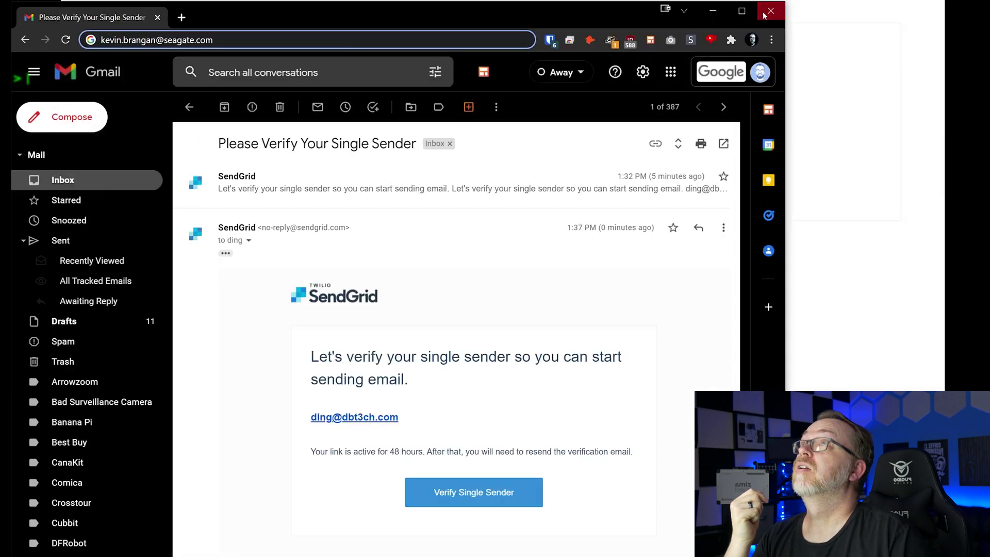
{"action": "key", "text": "alt+Tab"}
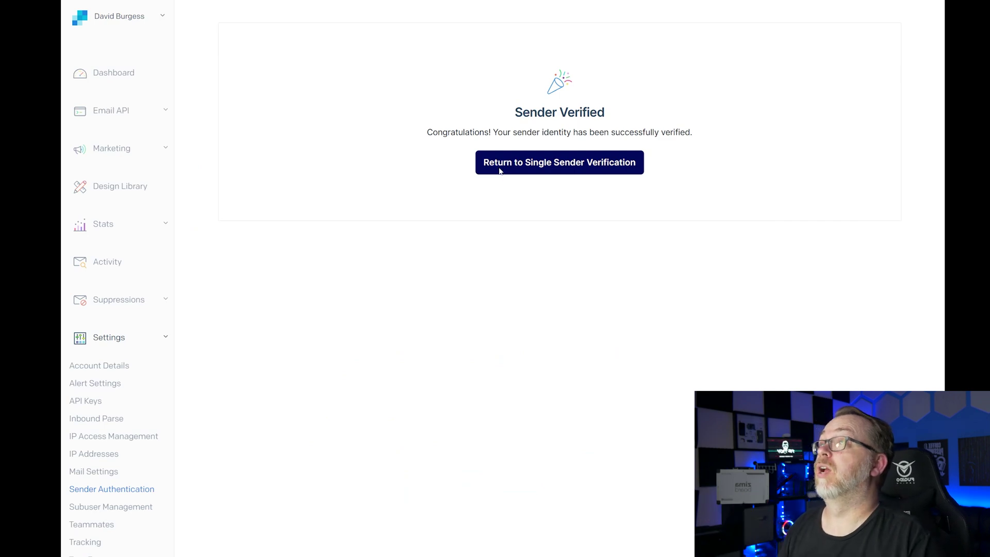
- Return from the Sender Verified page to the single sender list
{"action": "left_click", "coordinate": [500, 170]}
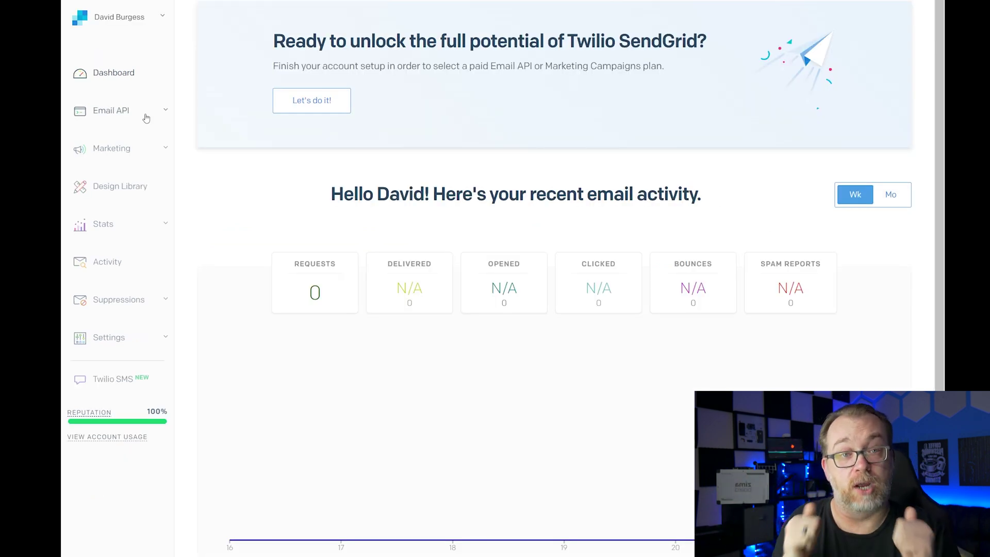
- Open the Email API Integration Guide and choose the SMTP Relay method
{"action": "left_click", "coordinate": [119, 115]}
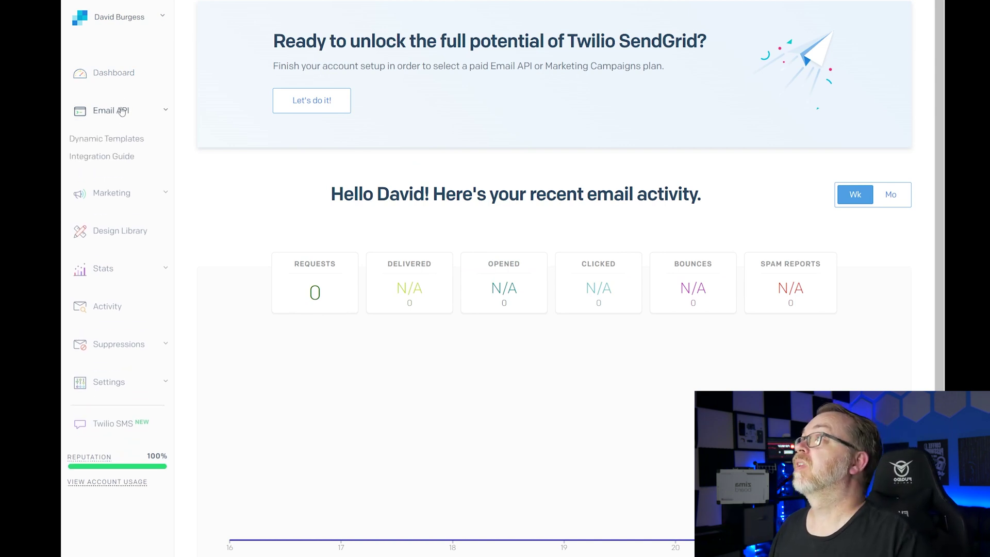
{"action": "left_click", "coordinate": [116, 157]}
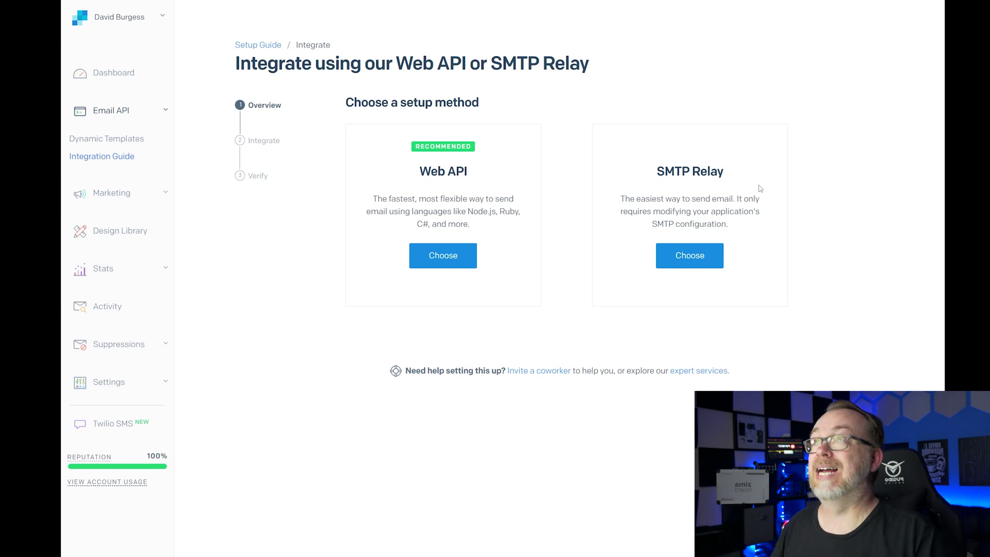
{"action": "left_click", "coordinate": [699, 263]}
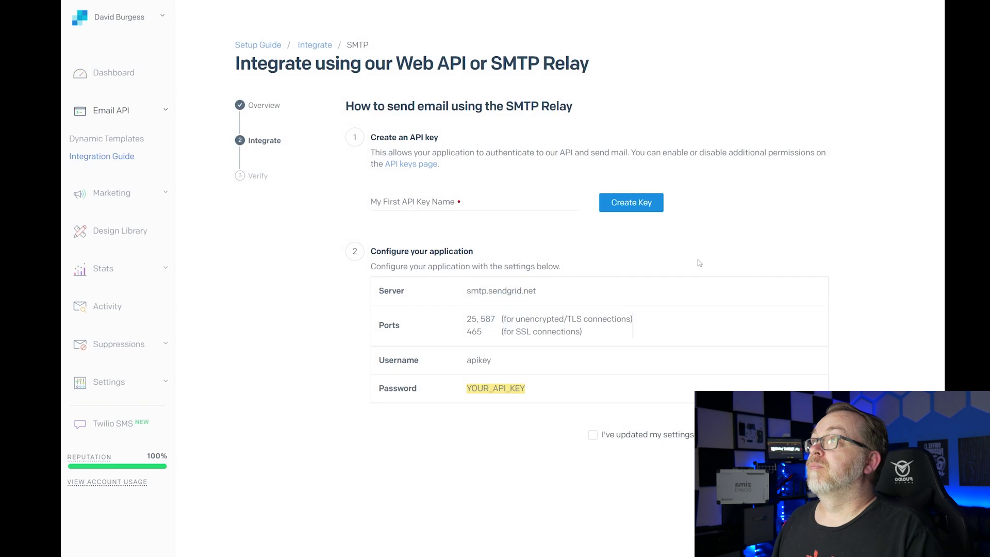
- Name the new SMTP relay API key DING and create it
{"action": "left_click", "coordinate": [401, 204]}
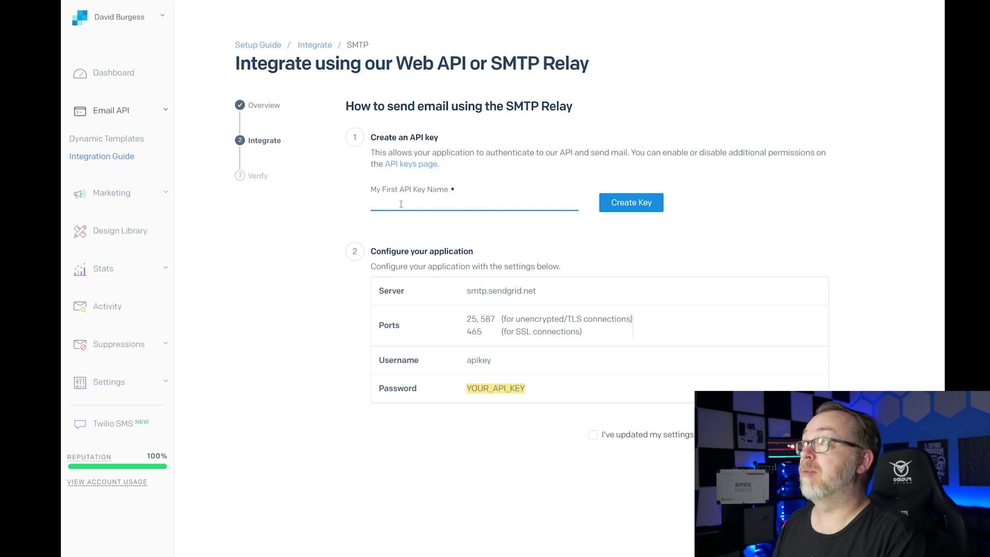
{"action": "type", "text": "ING"}
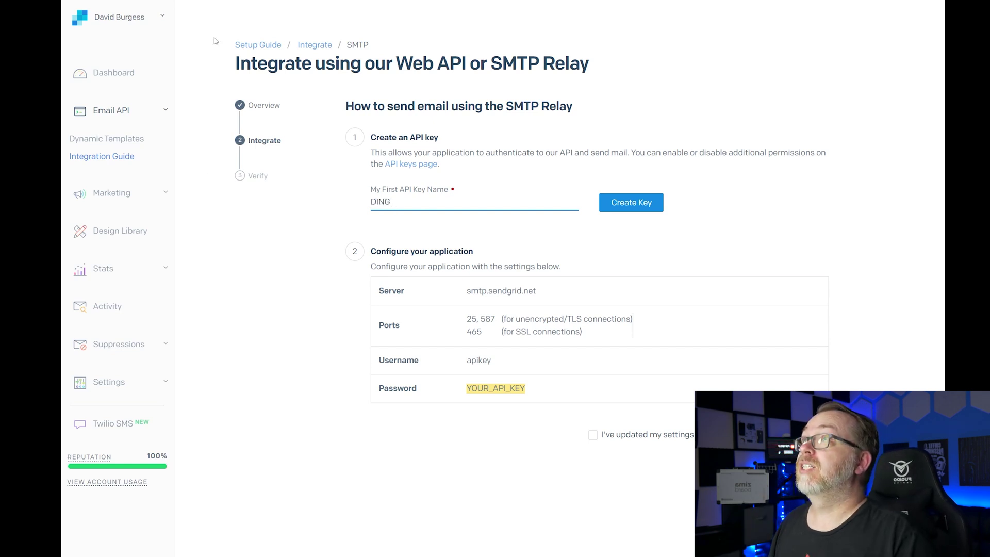
{"action": "left_click", "coordinate": [638, 209]}
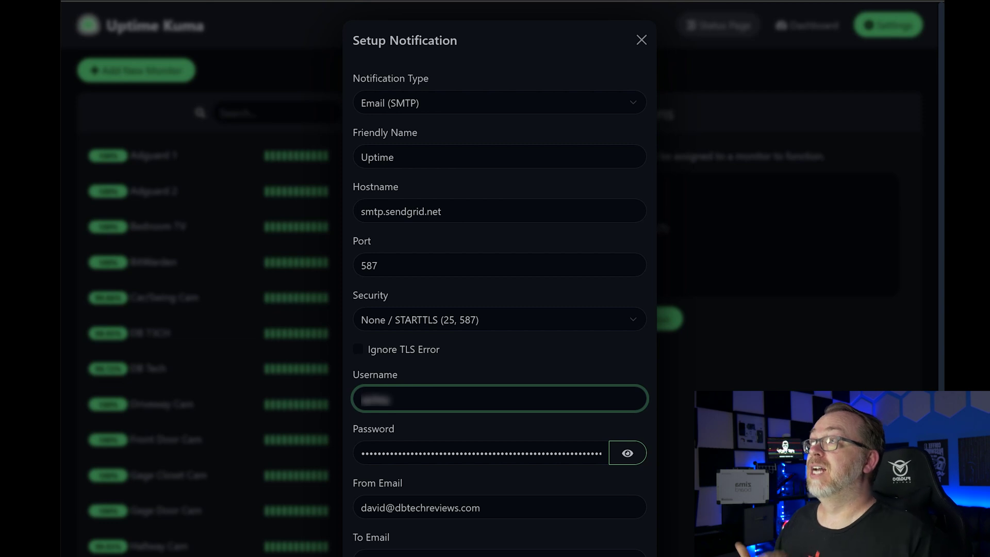
- Keep STARTTLS security for port 587 and paste the new API key as the SMTP password
{"action": "left_click", "coordinate": [438, 320]}
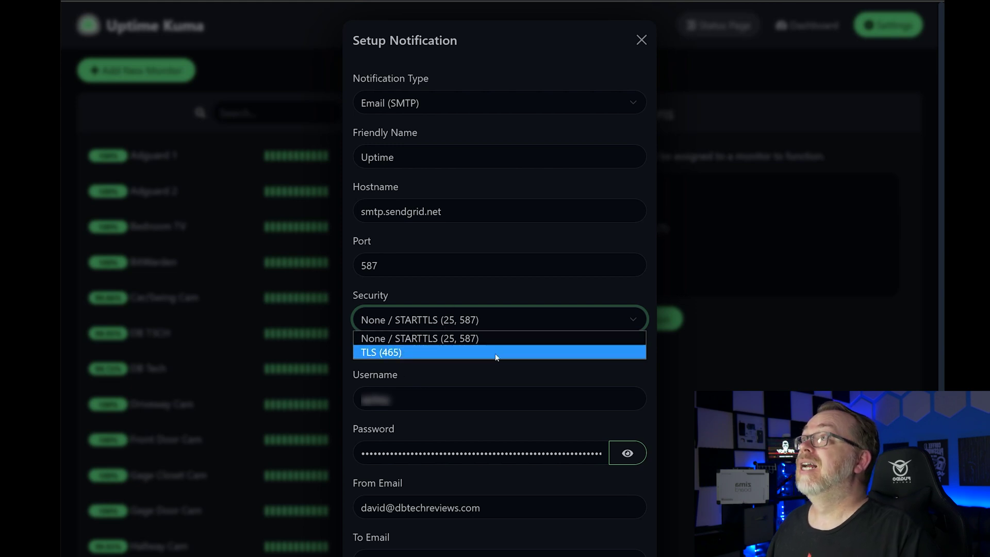
{"action": "left_click", "coordinate": [495, 322]}
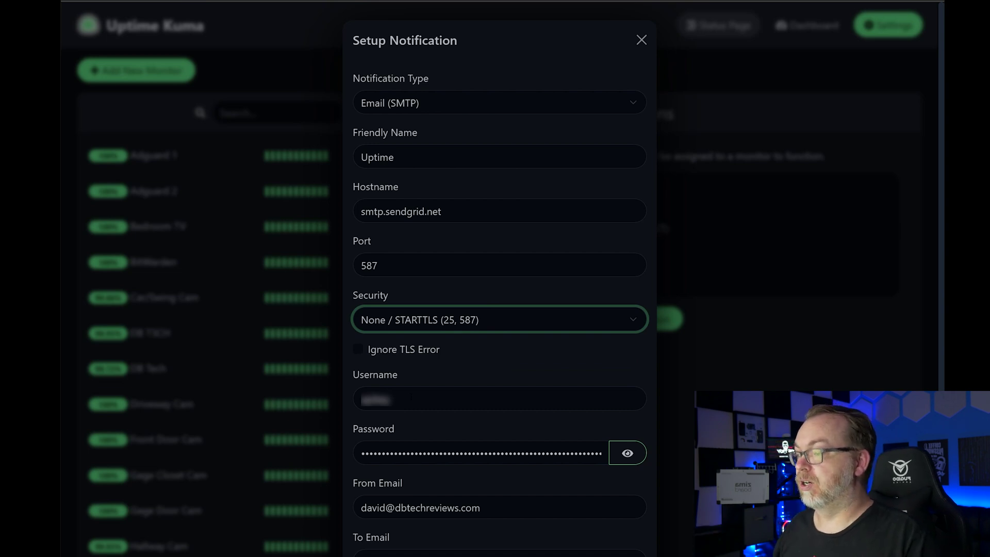
{"action": "left_click", "coordinate": [468, 523]}
{"action": "left_click", "coordinate": [460, 453]}
{"action": "key", "text": "ctrl+a"}
{"action": "key", "text": "ctrl+v"}
{"action": "key", "text": "Tab"}
- Set From Email to the verified sender's domain address and To Email to the recipient's address
{"action": "scroll", "coordinate": [499, 278], "scroll_direction": "down", "scroll_amount": 5}
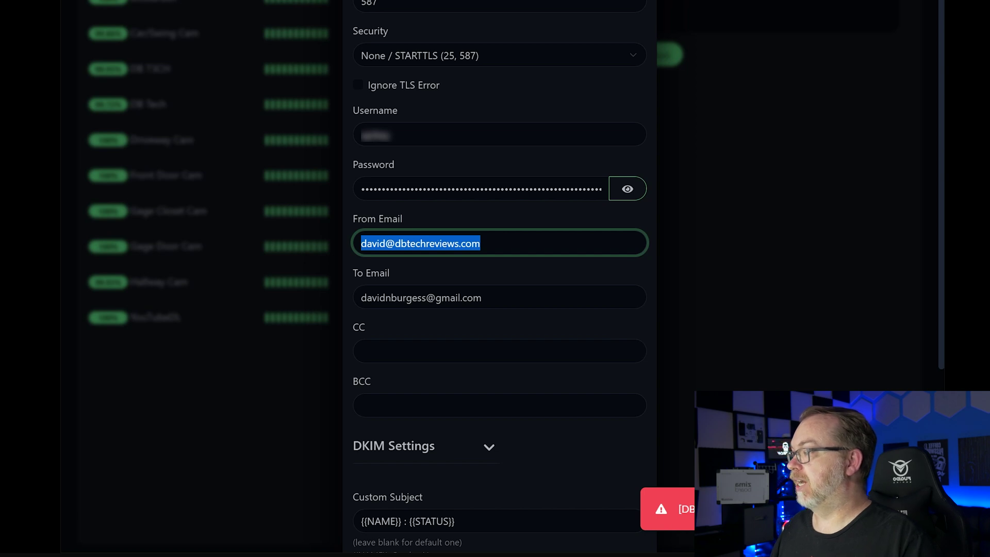
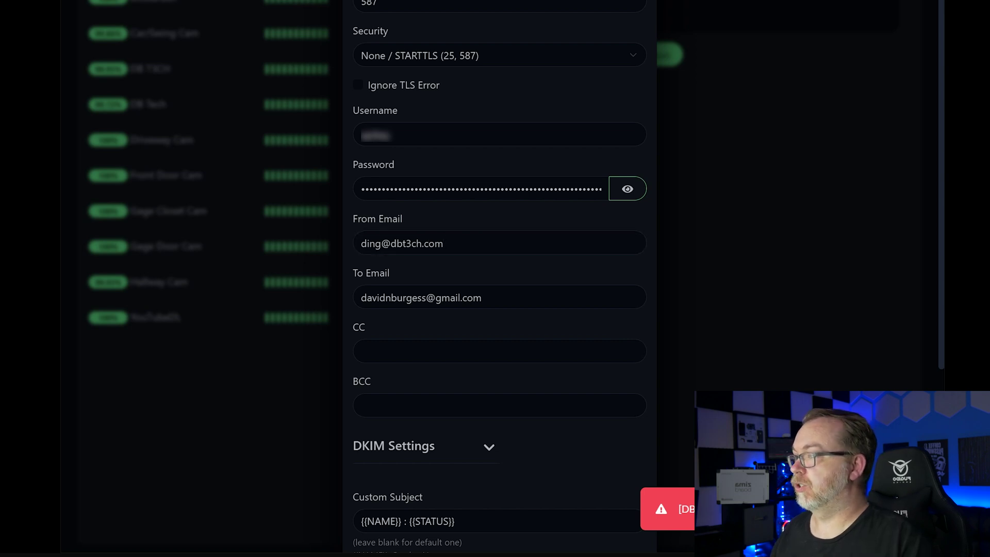
{"action": "key", "text": "Tab"}
{"action": "key", "text": "Tab"}
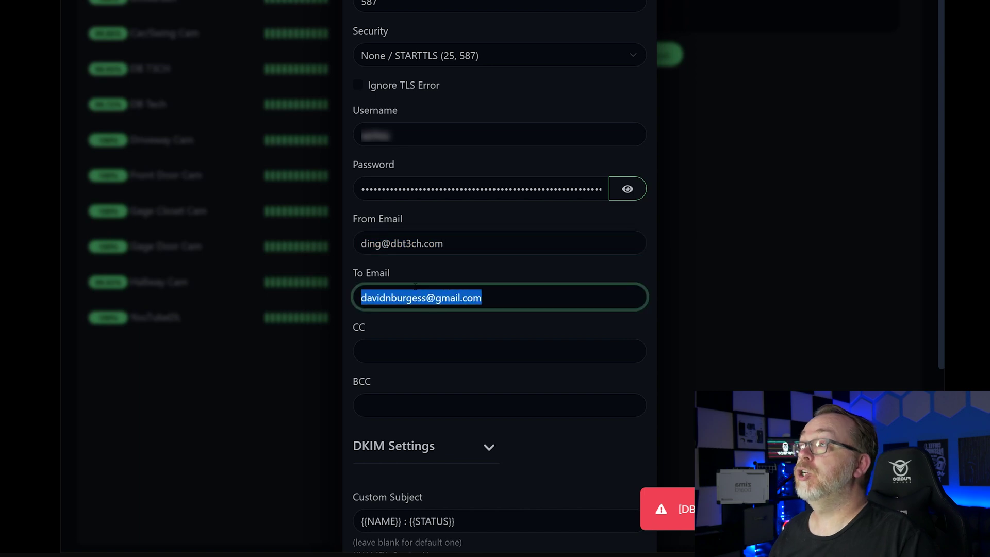
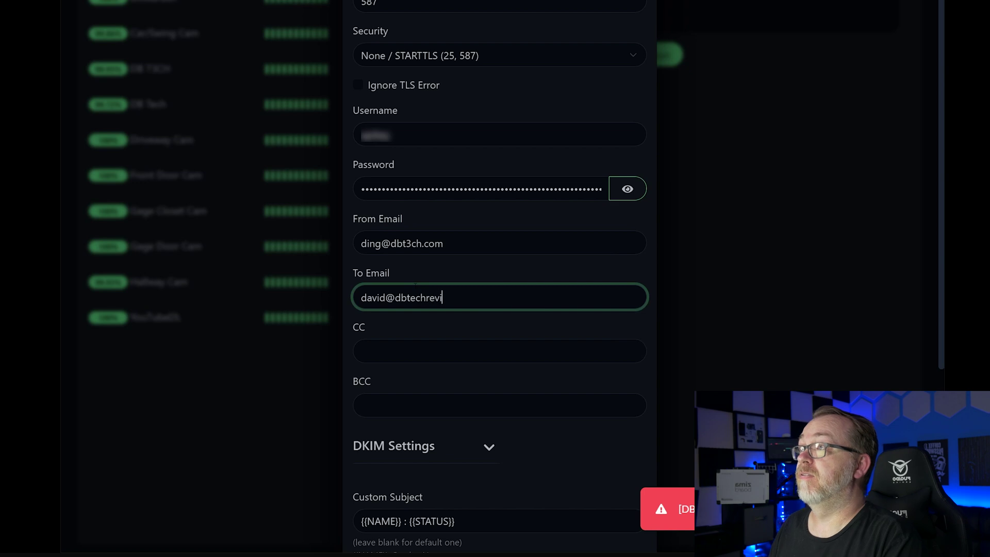
{"action": "type", "text": "com"}
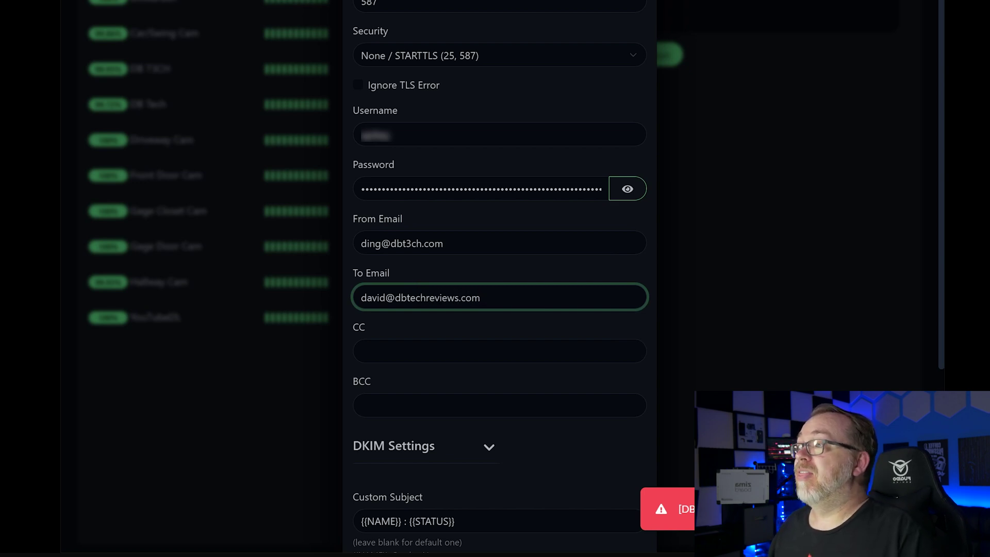
- Save the Uptime notification, reopen it to check, and save it again
{"action": "scroll", "coordinate": [499, 278], "scroll_direction": "down", "scroll_amount": 5}
{"action": "left_click", "coordinate": [617, 513]}
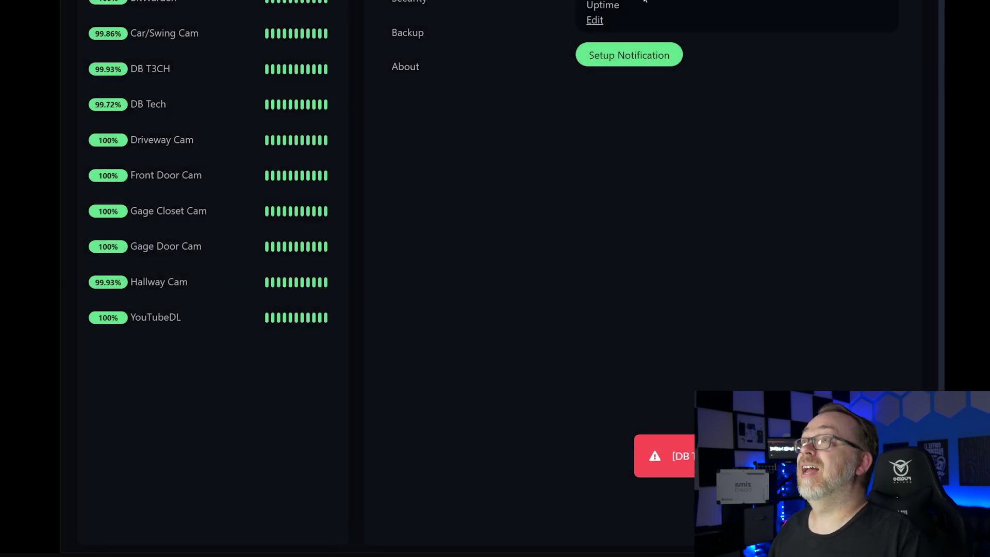
{"action": "scroll", "coordinate": [612, 255], "scroll_direction": "up", "scroll_amount": 5}
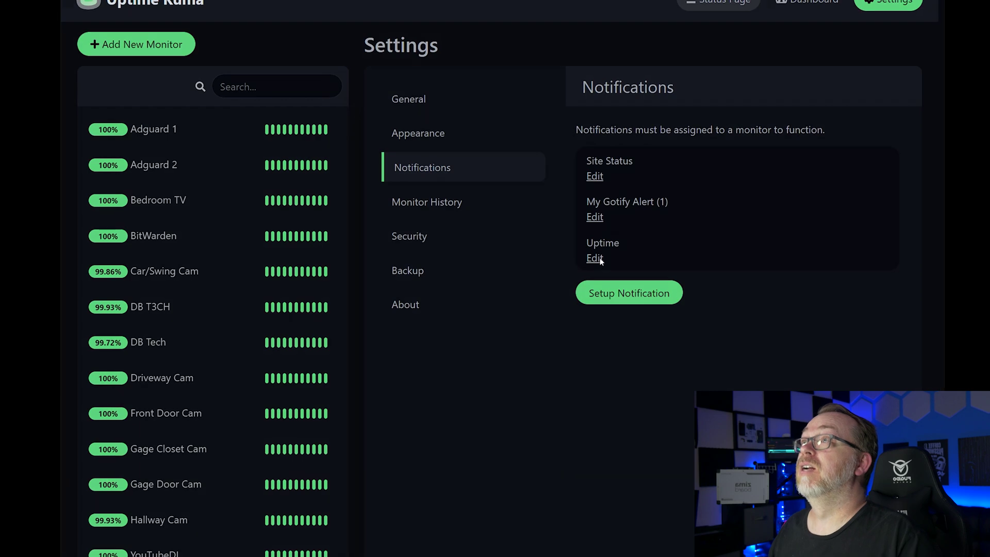
{"action": "left_click", "coordinate": [596, 258]}
{"action": "scroll", "coordinate": [573, 516], "scroll_direction": "down", "scroll_amount": 8}
{"action": "left_click", "coordinate": [573, 550]}
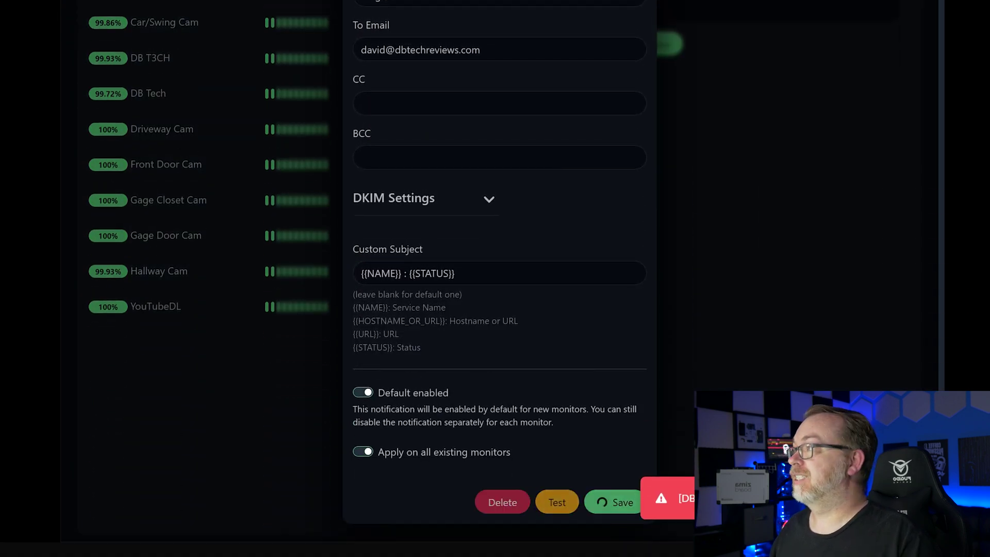